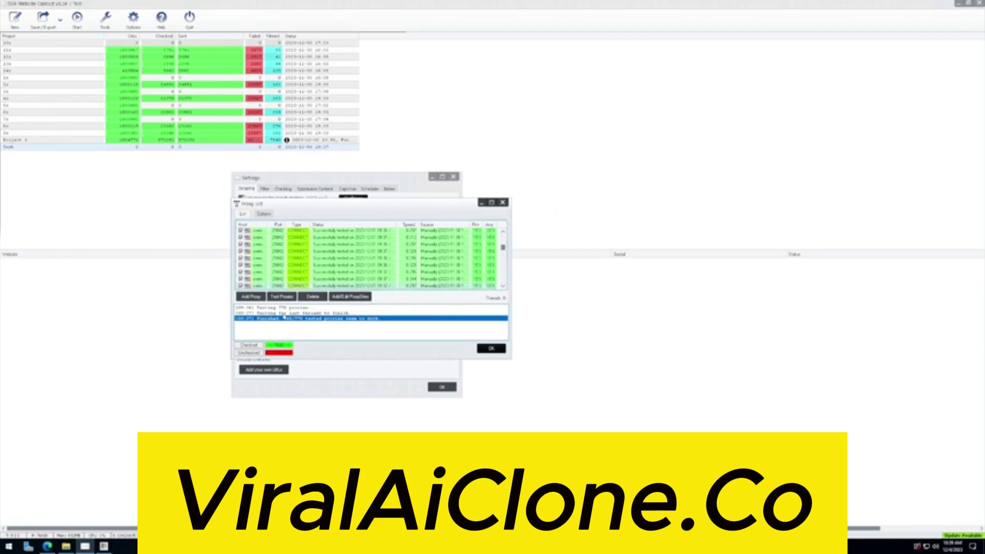
# Confirm the proxy list and save the Test project's scraping settings
pyautogui.click(491, 349)
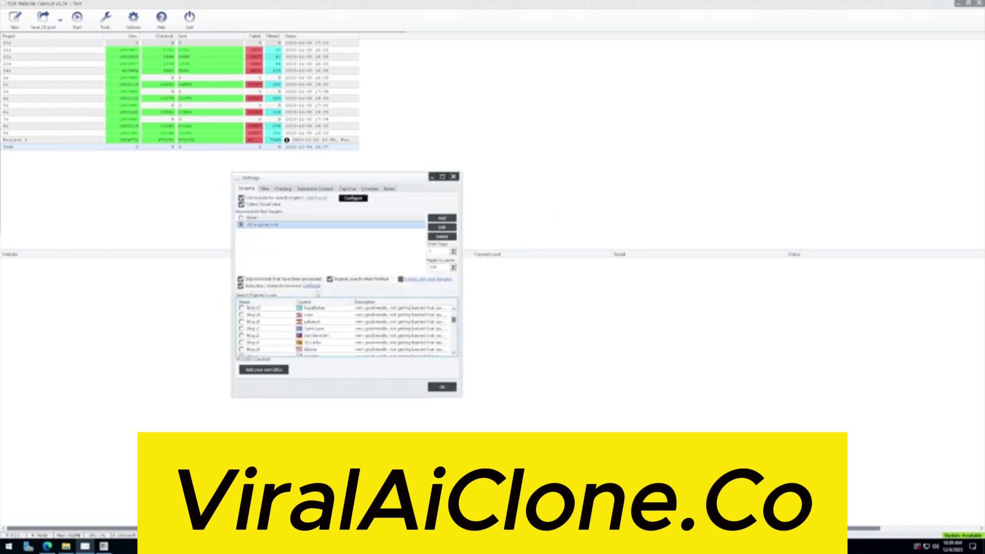
pyautogui.click(441, 387)
pyautogui.click(77, 20)
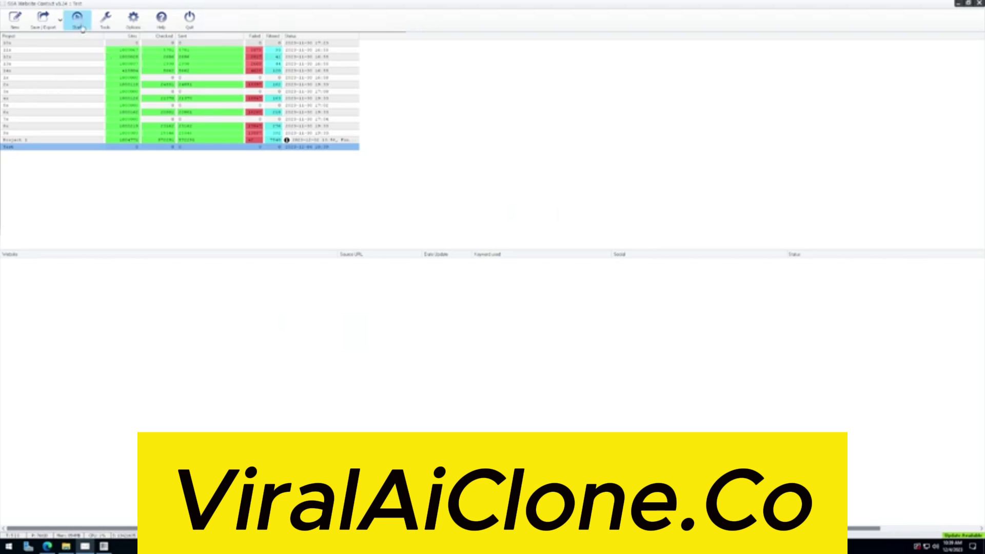
# Set the thread amounts for both Checking/Submission and Scraping/Search to 10 in the program options
pyautogui.click(133, 20)
pyautogui.click(133, 19)
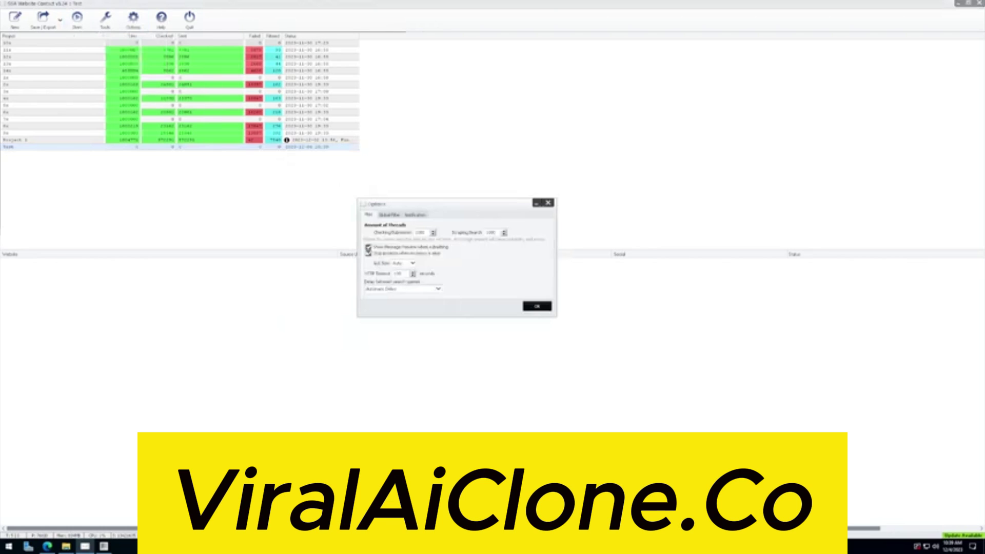
pyautogui.doubleClick(422, 232)
pyautogui.write('10')
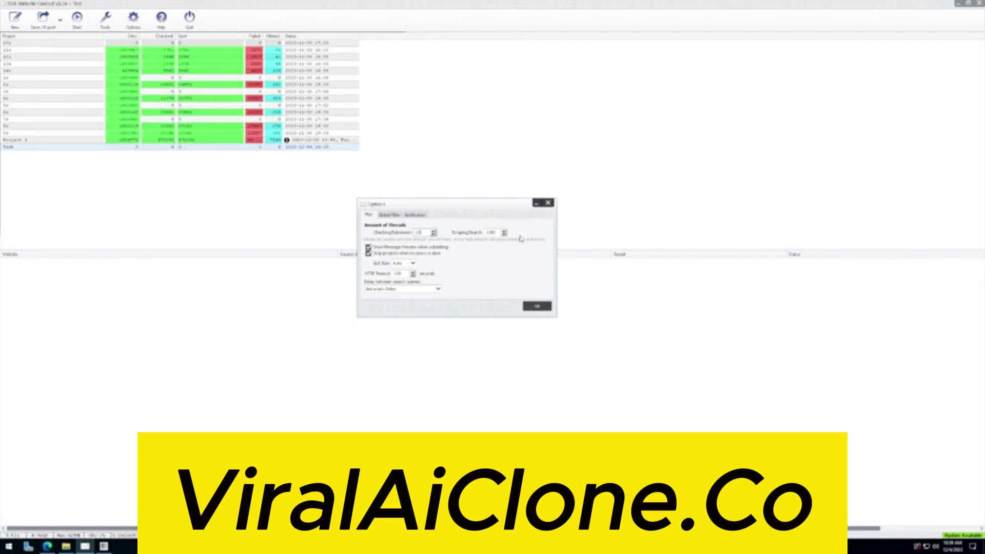
pyautogui.doubleClick(491, 233)
pyautogui.write('0')
pyautogui.click(537, 306)
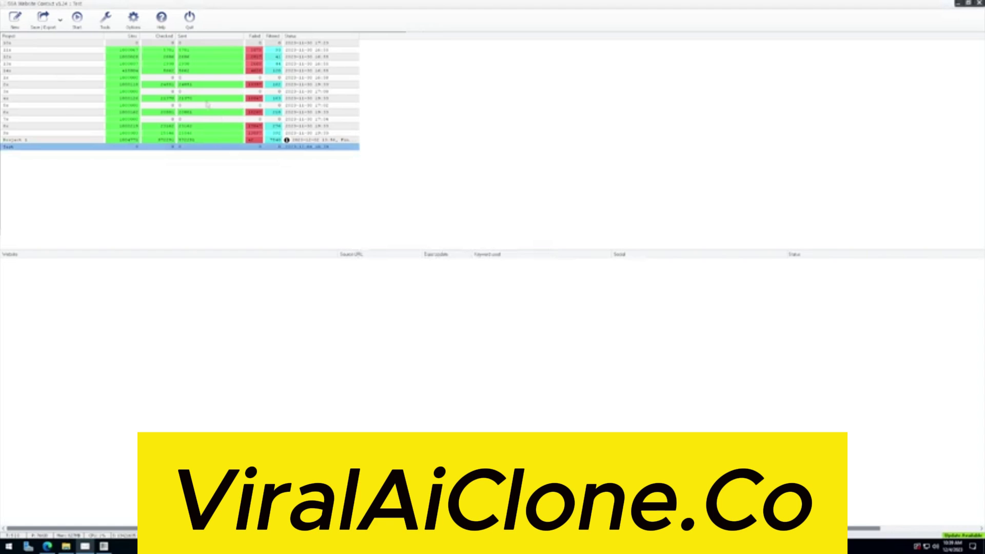
# Run Scrape + Check on the Test project and enlarge the website results list
pyautogui.click(79, 20)
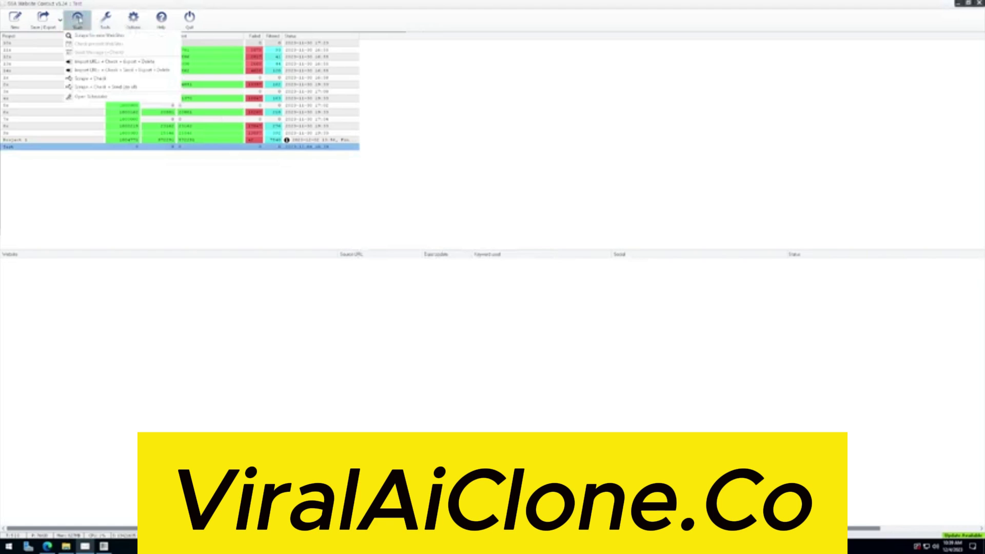
pyautogui.click(99, 80)
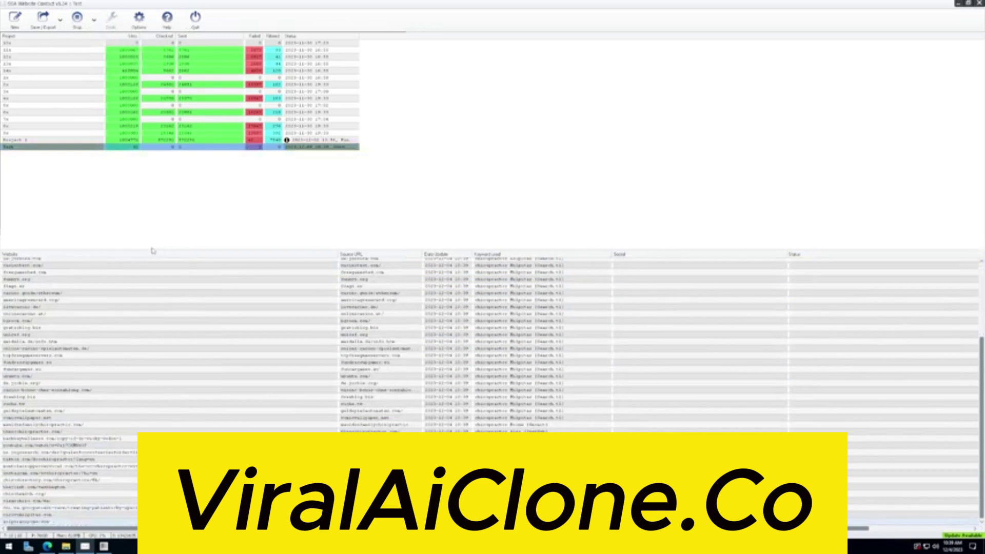
pyautogui.moveTo(150, 250); pyautogui.dragTo(154, 177)
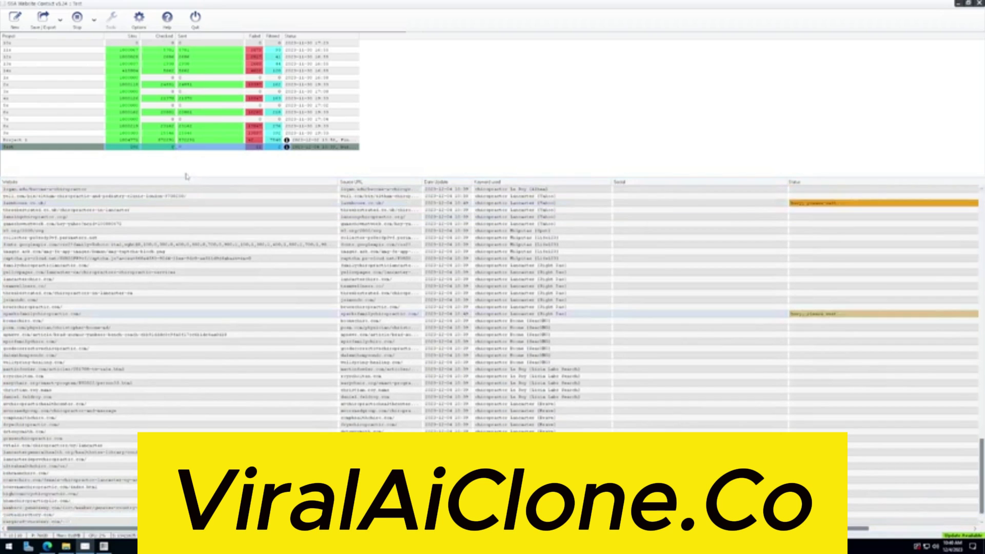
# Open the program options during the run and select the Checking/Submission thread amount
pyautogui.click(139, 19)
pyautogui.moveTo(382, 215); pyautogui.dragTo(387, 105)
pyautogui.doubleClick(431, 117)
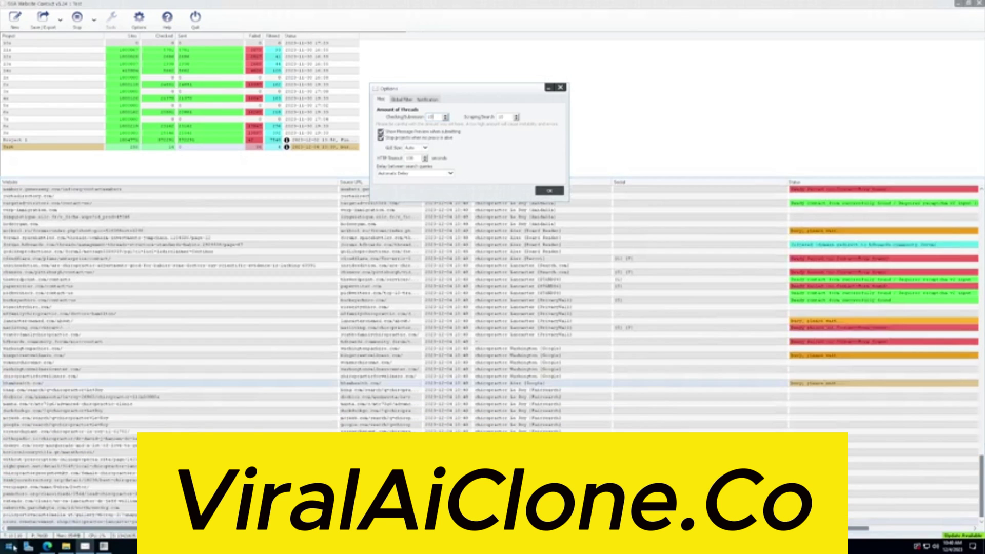
# Open a new Notepad note and write "10 proxies 50-100" with "100-200" on the second line
pyautogui.click(9, 545)
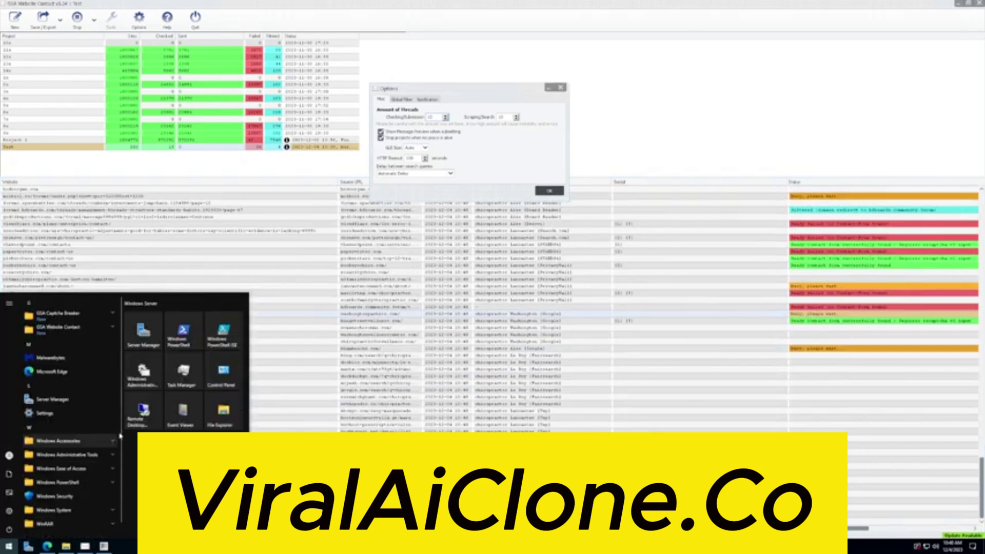
pyautogui.write('n')
pyautogui.press('Return')
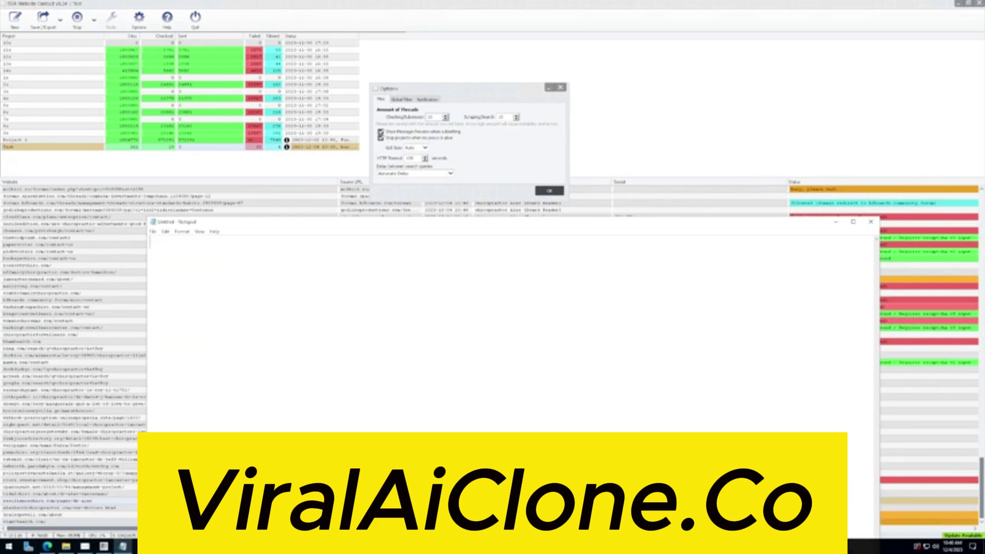
pyautogui.write('10 proxies ')
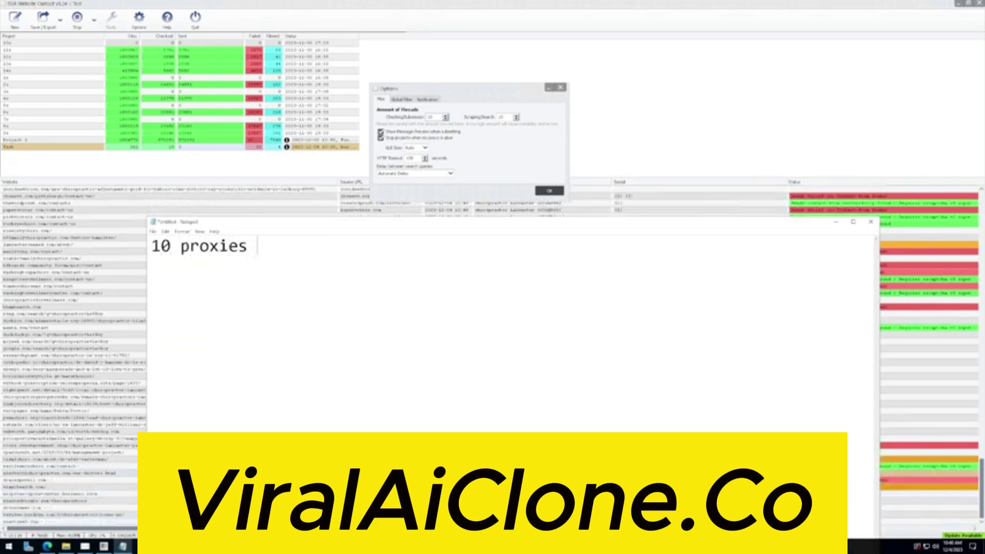
pyautogui.write('50-100')
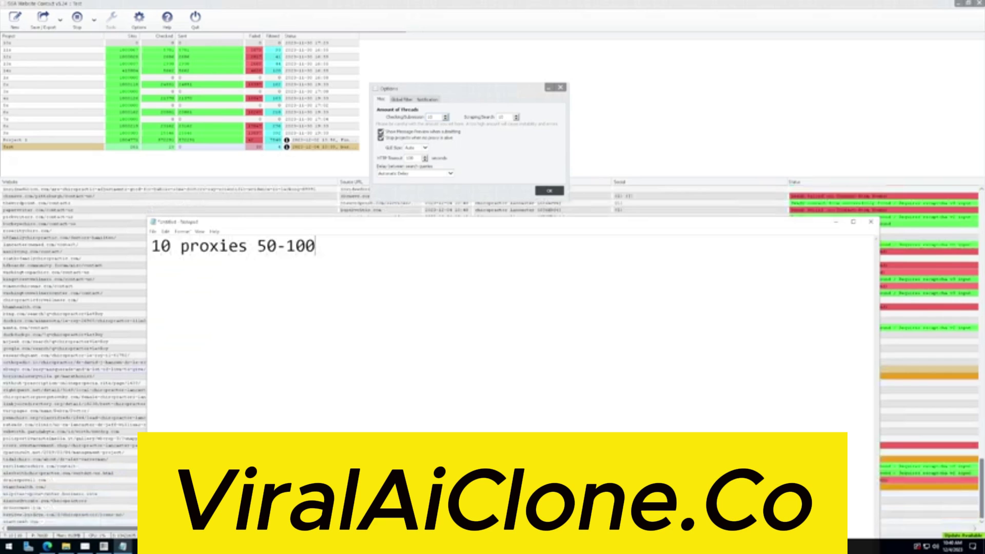
pyautogui.press('Return')
pyautogui.write('100-200')
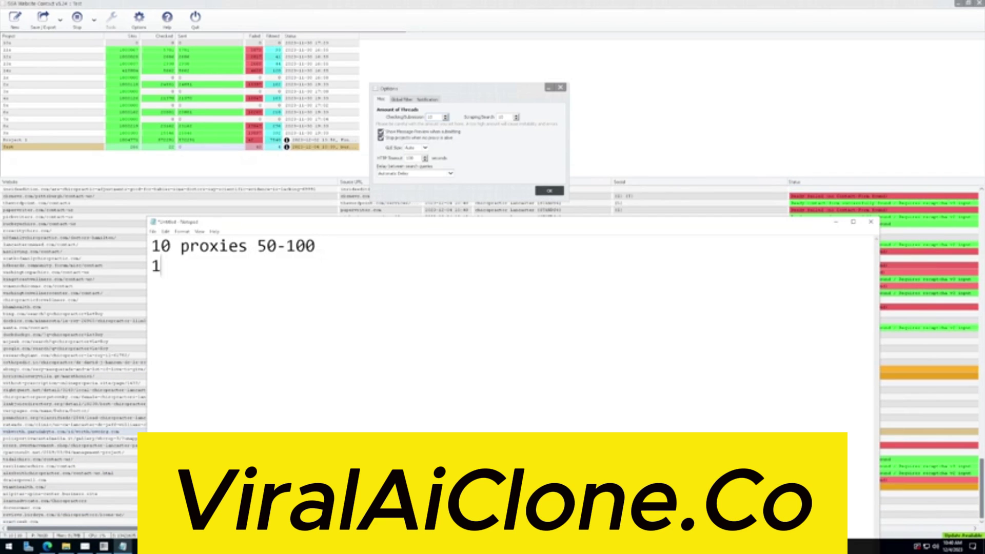
# Add "500-1,000" after "100-200" on the second line of the Notepad note
pyautogui.click(230, 267)
pyautogui.moveTo(229, 266); pyautogui.dragTo(189, 266)
pyautogui.click(230, 266)
pyautogui.click(231, 266)
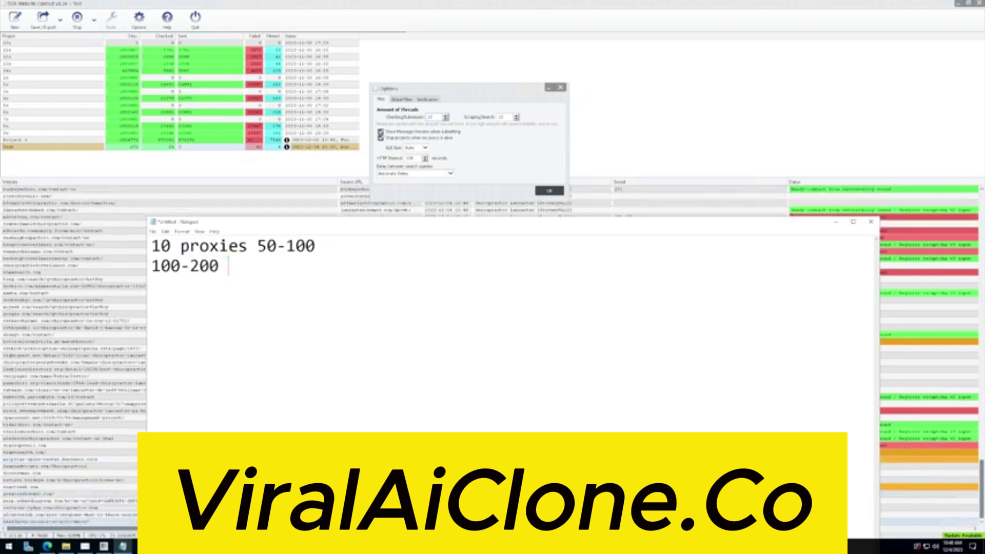
pyautogui.write('500-100')
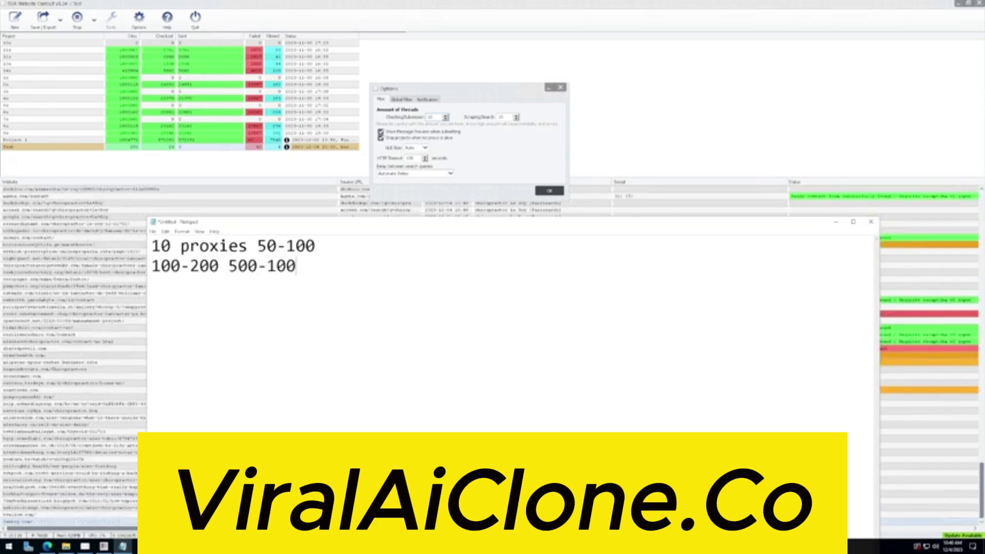
pyautogui.press('BackSpace')
pyautogui.press('BackSpace')
pyautogui.write(',000')
pyautogui.moveTo(317, 267); pyautogui.dragTo(239, 266)
pyautogui.click(321, 272)
# Return to the program options and set the Checking/Submission and Scraping/Search thread amounts to 1000
pyautogui.click(470, 149)
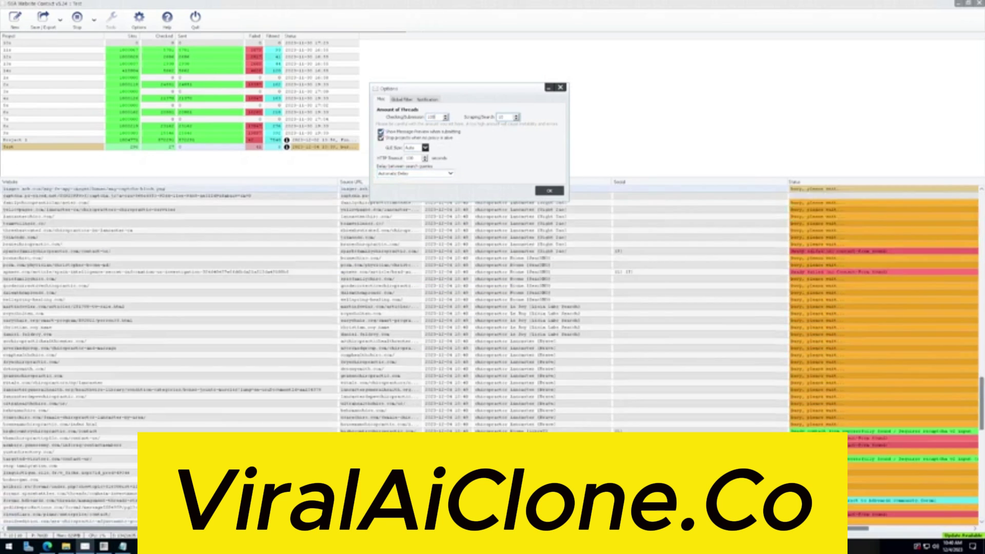
pyautogui.click(506, 118)
pyautogui.write('0')
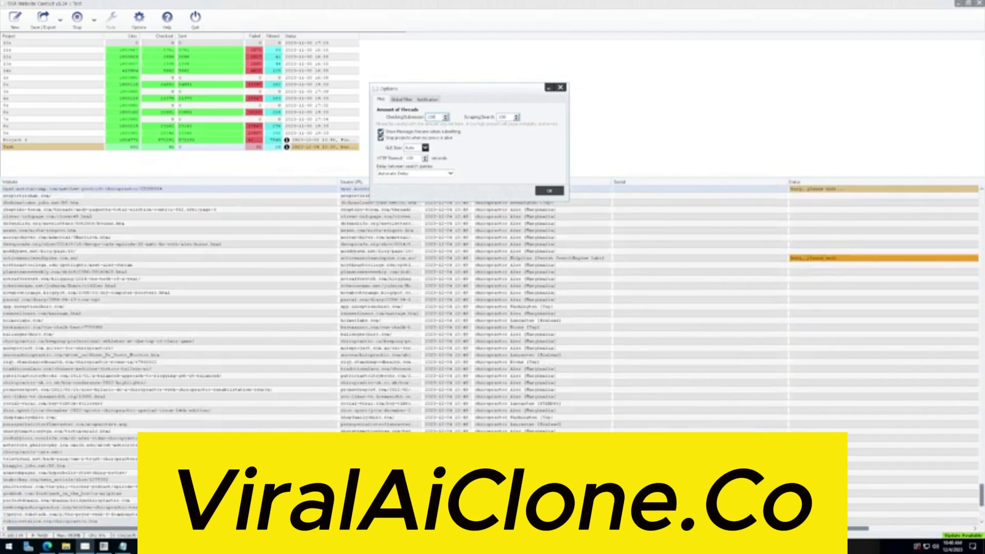
pyautogui.write('0')
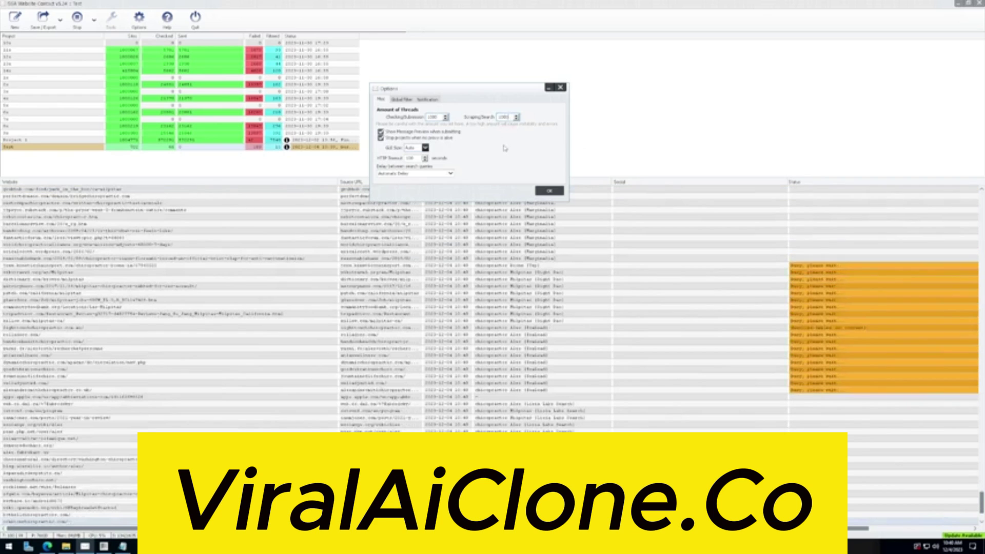
pyautogui.moveTo(503, 96); pyautogui.dragTo(562, 77)
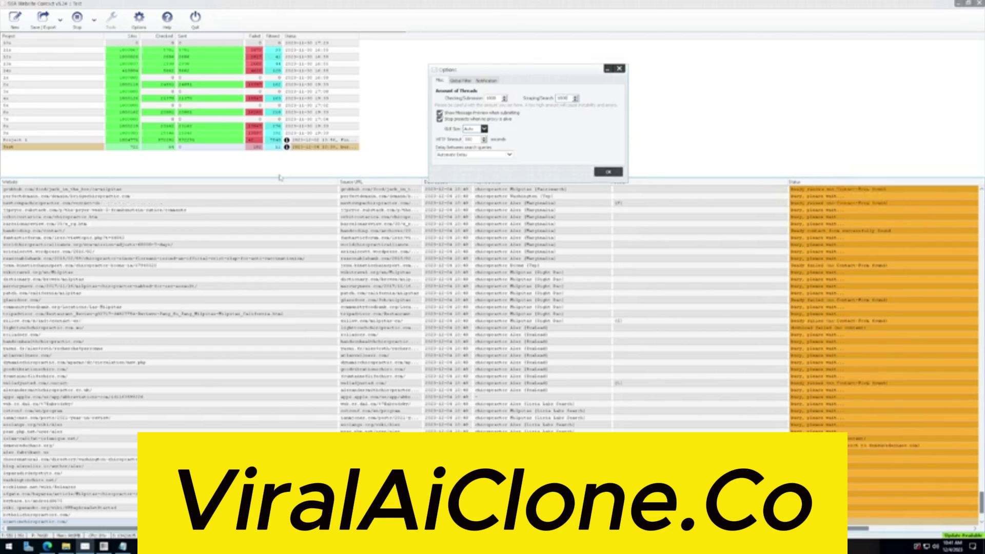
pyautogui.click(608, 172)
# Check the Test project's progress log in an enlarged window and stop the running project
pyautogui.doubleClick(149, 150)
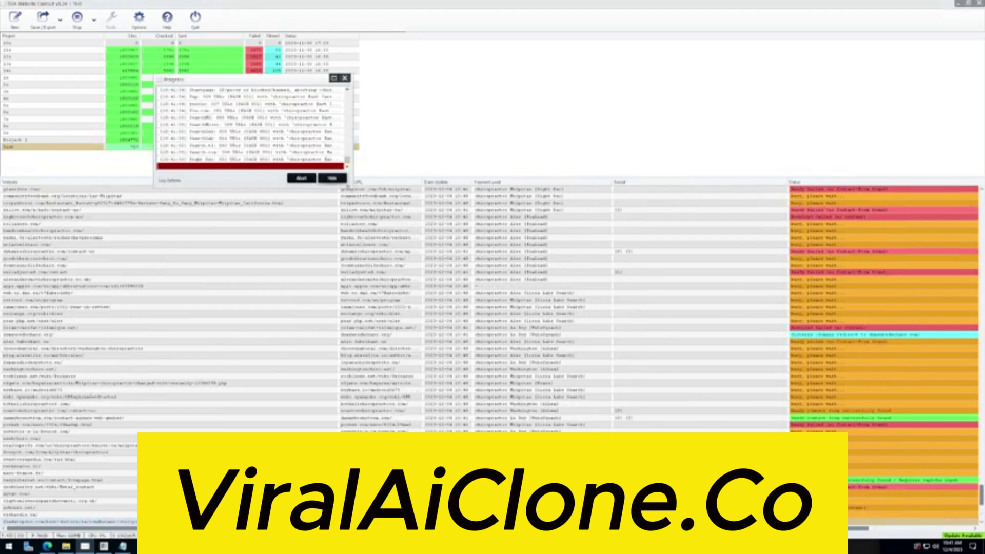
pyautogui.moveTo(353, 188); pyautogui.dragTo(402, 423)
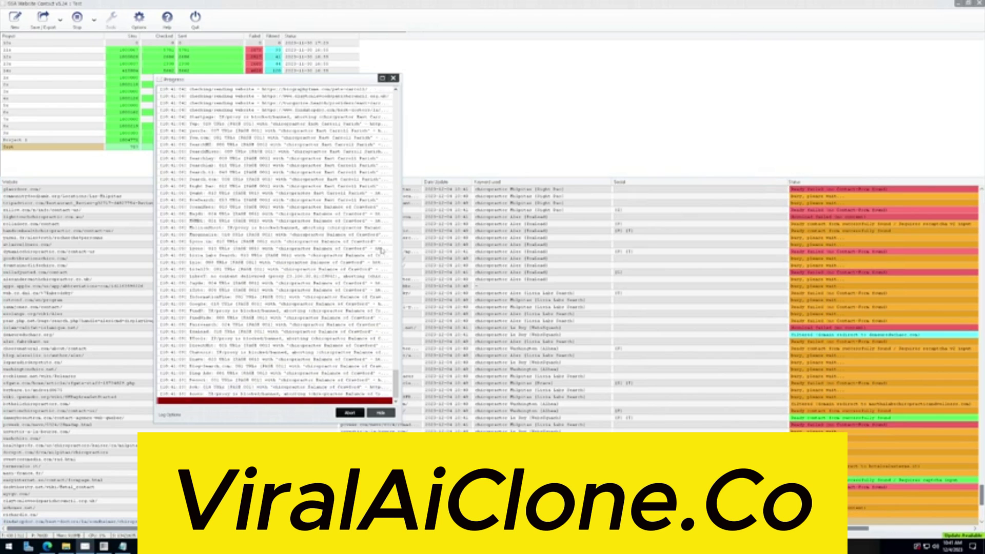
pyautogui.click(379, 412)
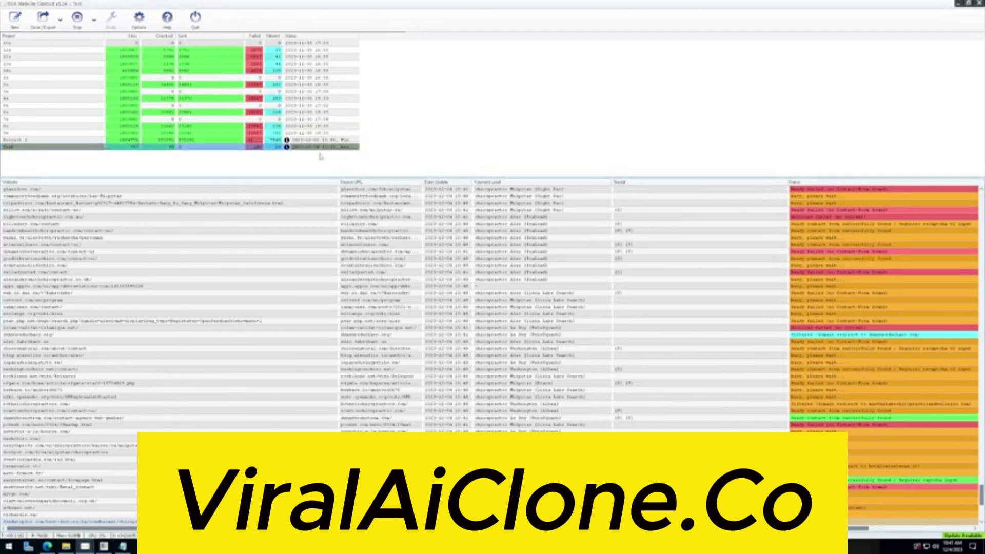
pyautogui.click(88, 29)
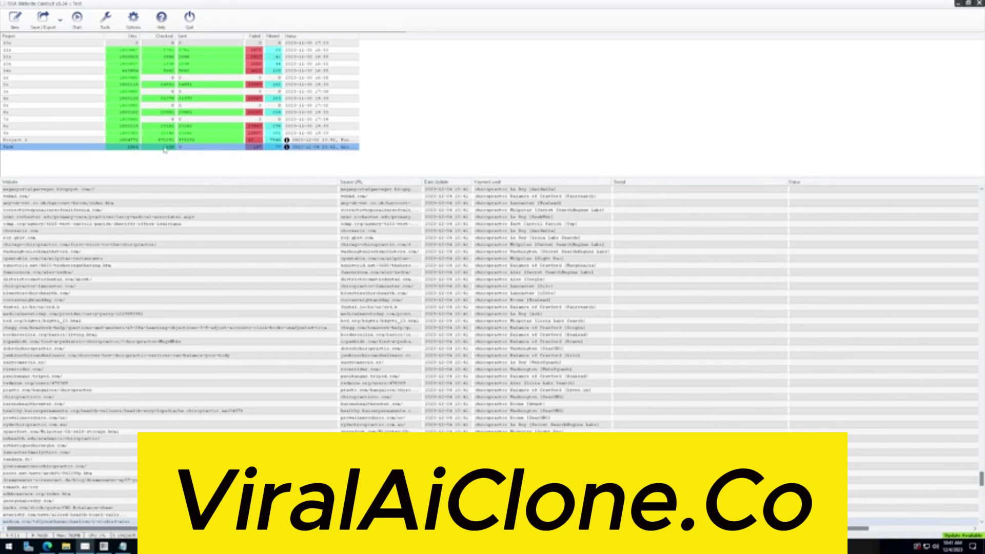
# Review the Test project's submission content fields, including first name, last name, email, subject and message
pyautogui.moveTo(164, 149)
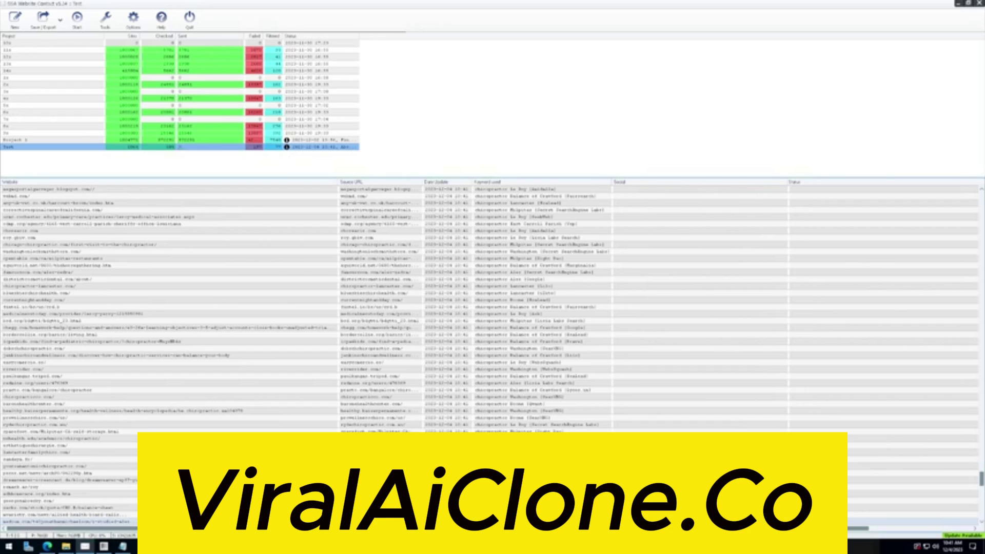
pyautogui.doubleClick(170, 149)
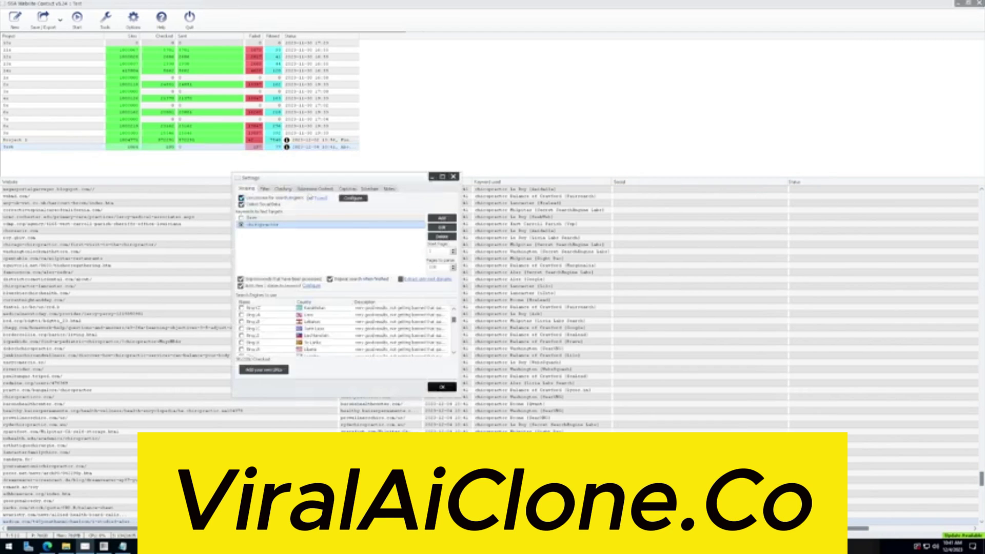
pyautogui.click(312, 286)
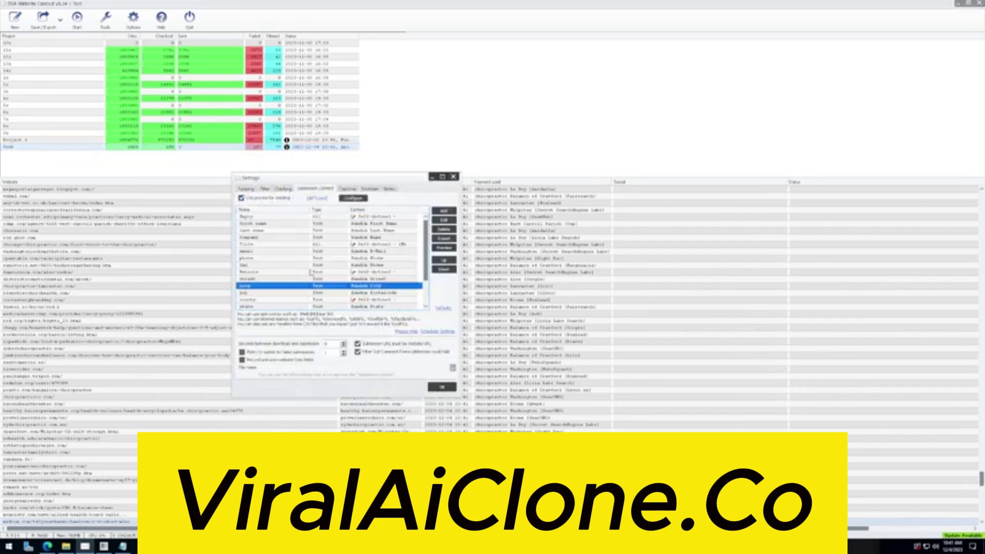
pyautogui.click(275, 226)
pyautogui.click(270, 238)
pyautogui.click(268, 225)
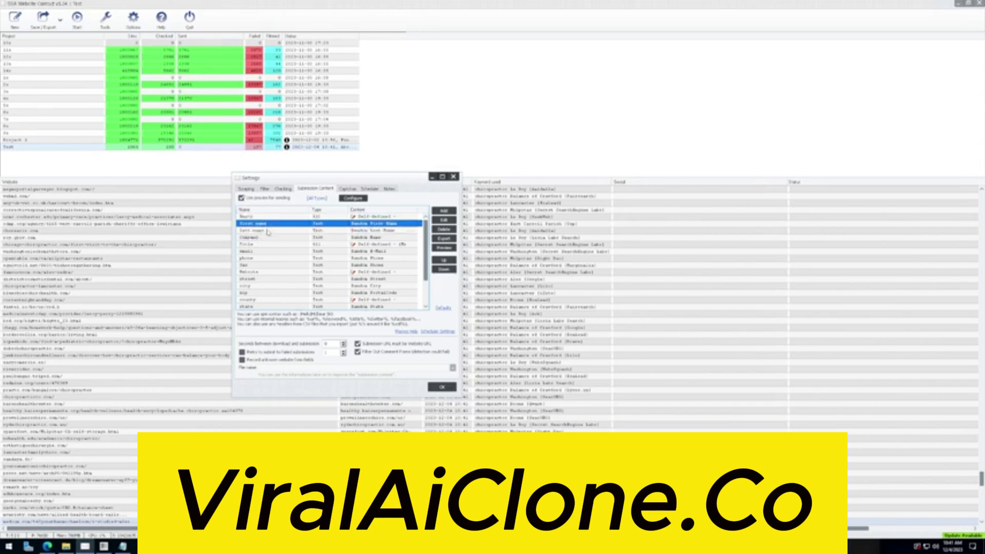
pyautogui.click(268, 232)
pyautogui.click(269, 253)
pyautogui.scroll(-2, 273, 277)
pyautogui.click(268, 286)
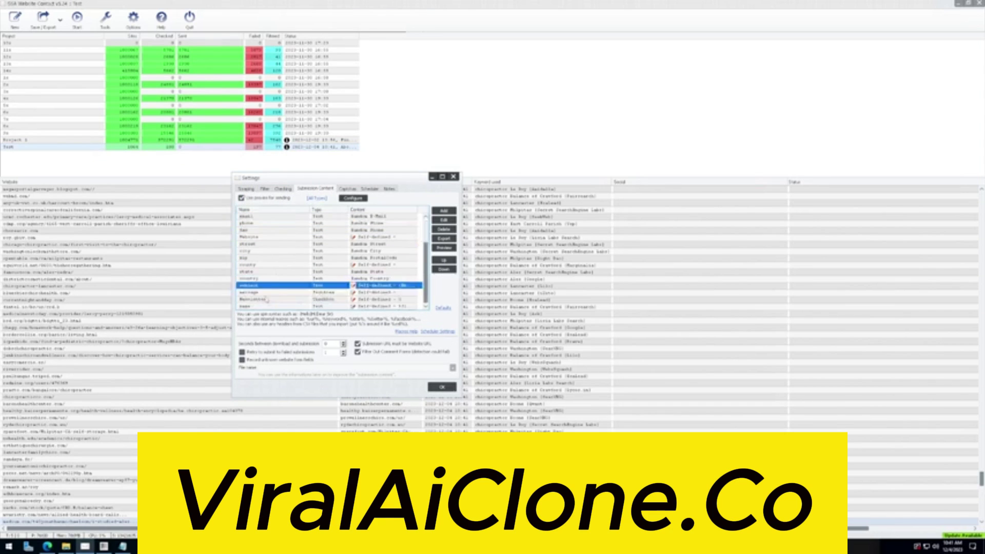
pyautogui.click(267, 300)
pyautogui.click(271, 293)
# Set the self-defined content of the message field to "test"
pyautogui.doubleClick(276, 294)
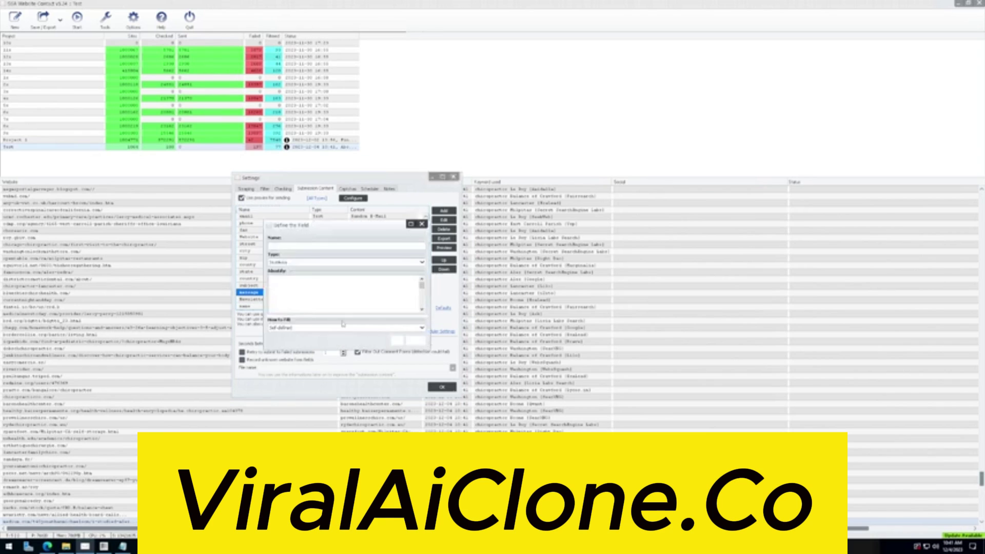
pyautogui.click(397, 339)
pyautogui.click(353, 293)
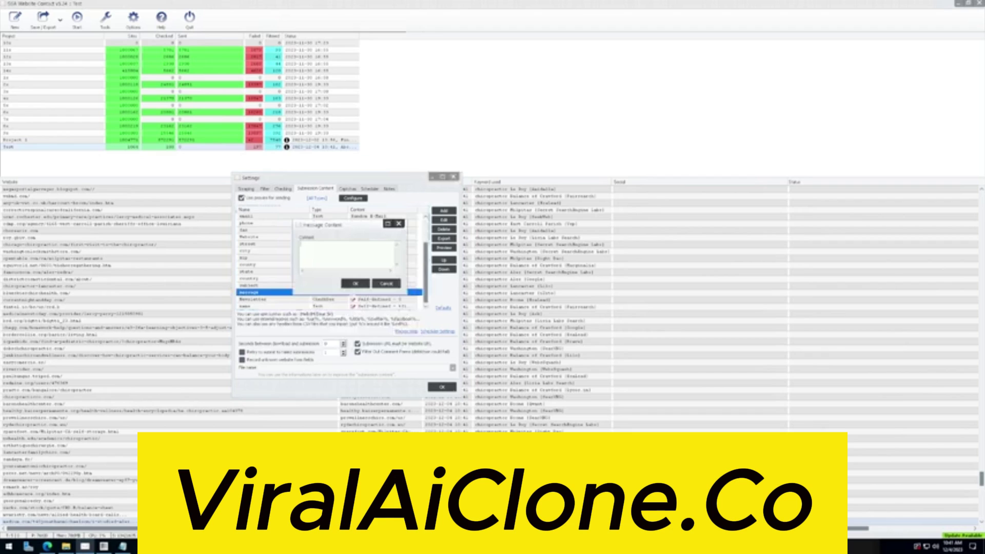
pyautogui.click(365, 285)
# Set the self-defined content of the subject field to "test" and save the Test project's settings
pyautogui.doubleClick(375, 286)
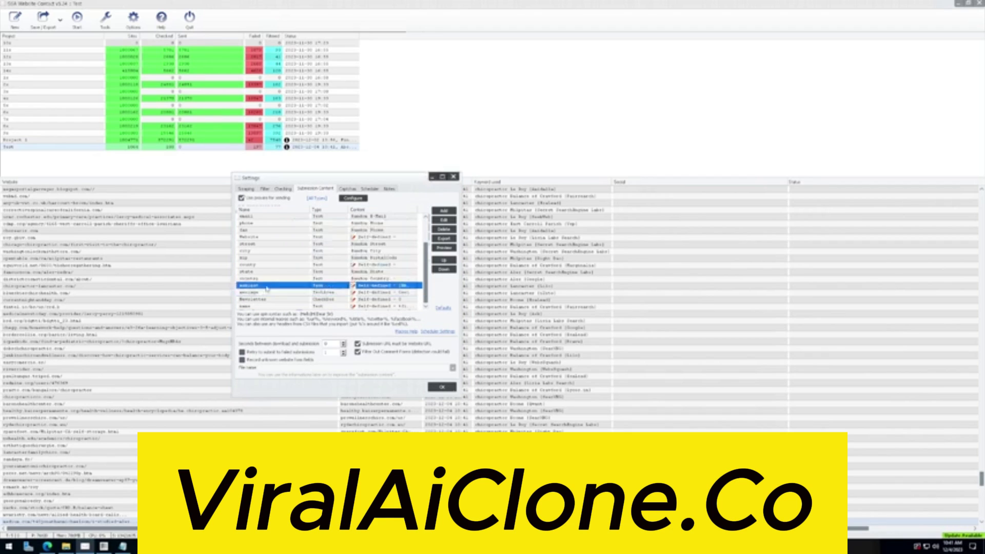
pyautogui.click(397, 339)
pyautogui.click(386, 285)
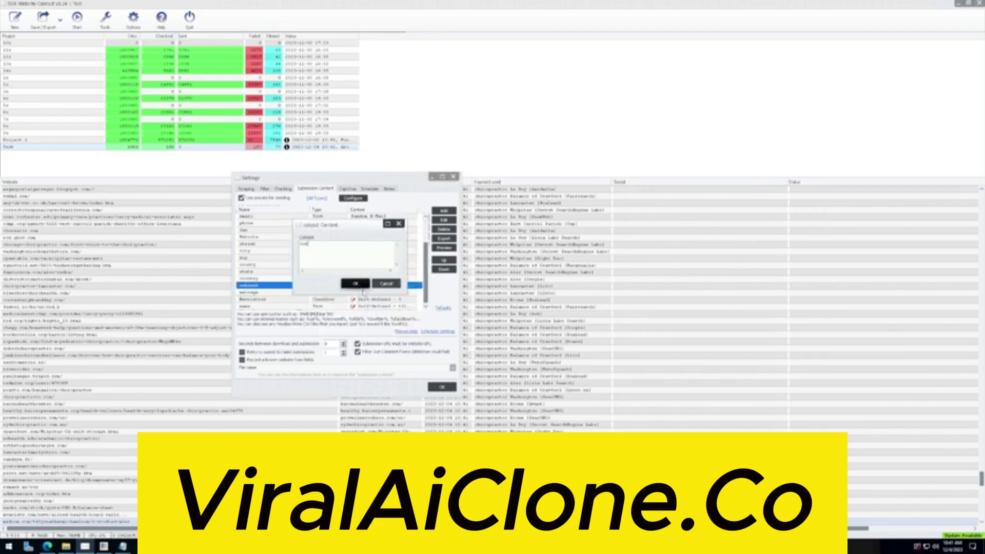
pyautogui.click(355, 286)
pyautogui.click(442, 386)
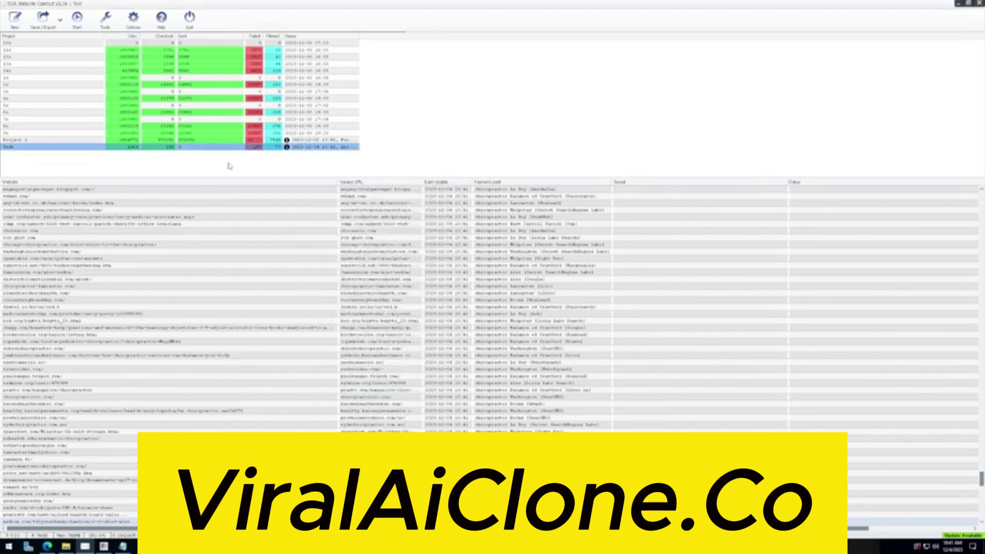
# Send the messages for the Test project, answering No to the initial question and accepting the message preview, and stop the run
pyautogui.click(76, 24)
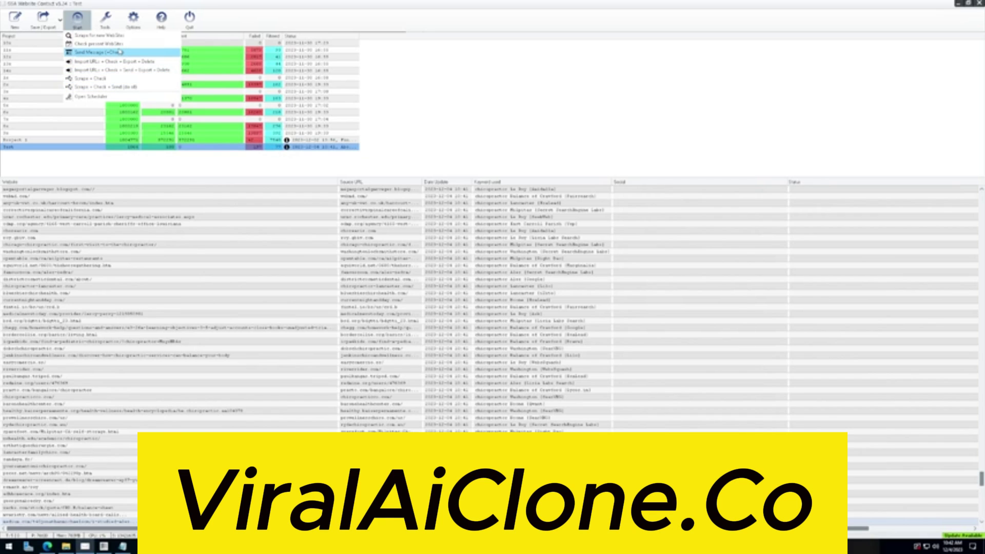
pyautogui.click(145, 55)
pyautogui.click(95, 53)
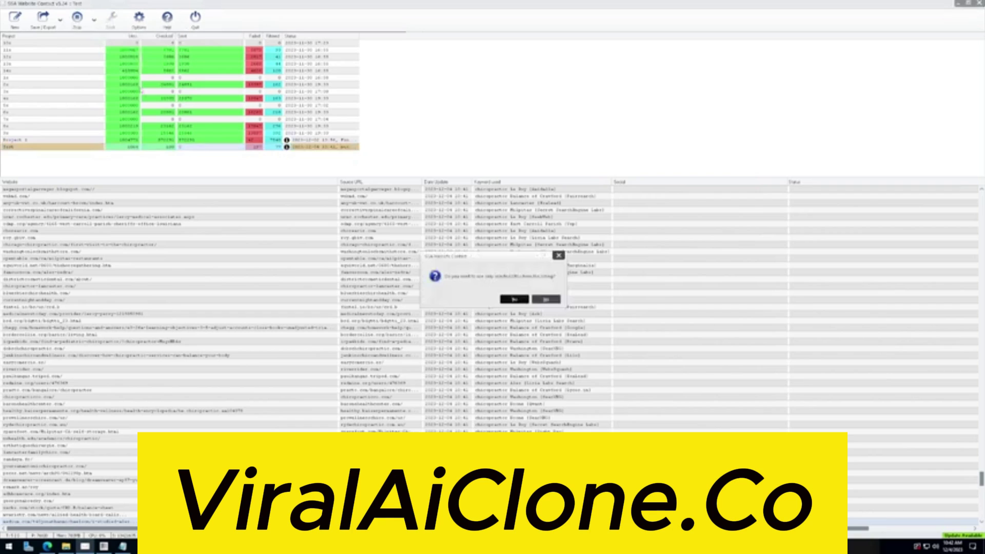
pyautogui.click(546, 300)
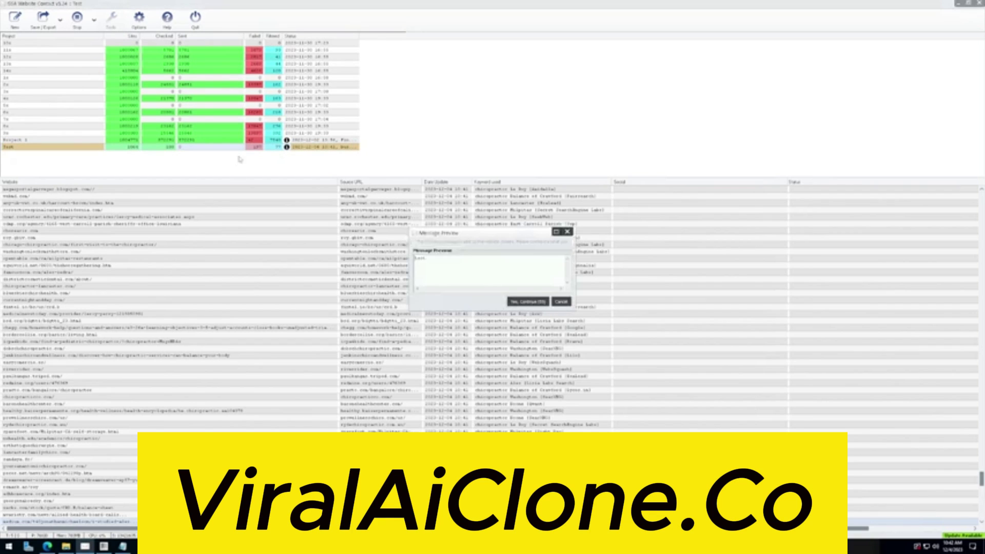
pyautogui.click(528, 302)
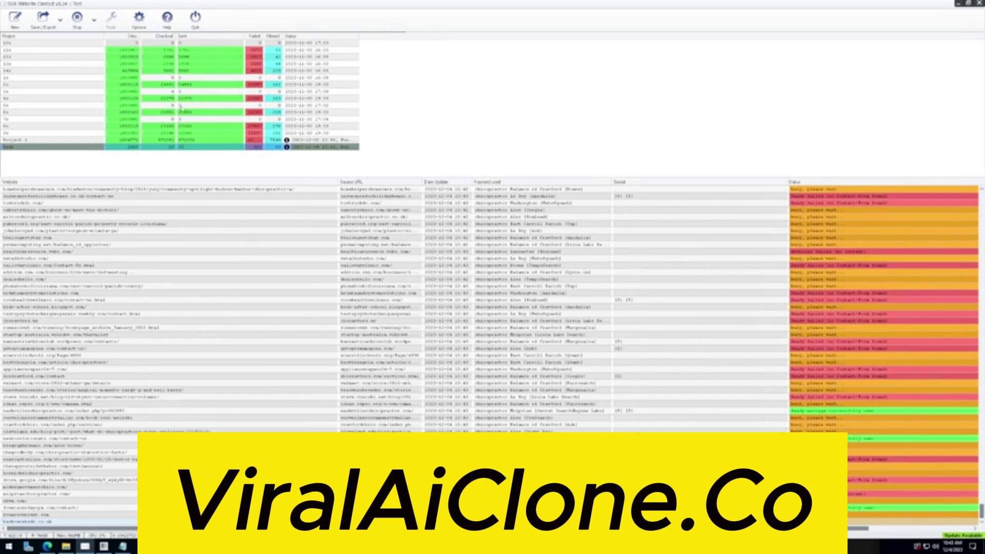
pyautogui.click(80, 20)
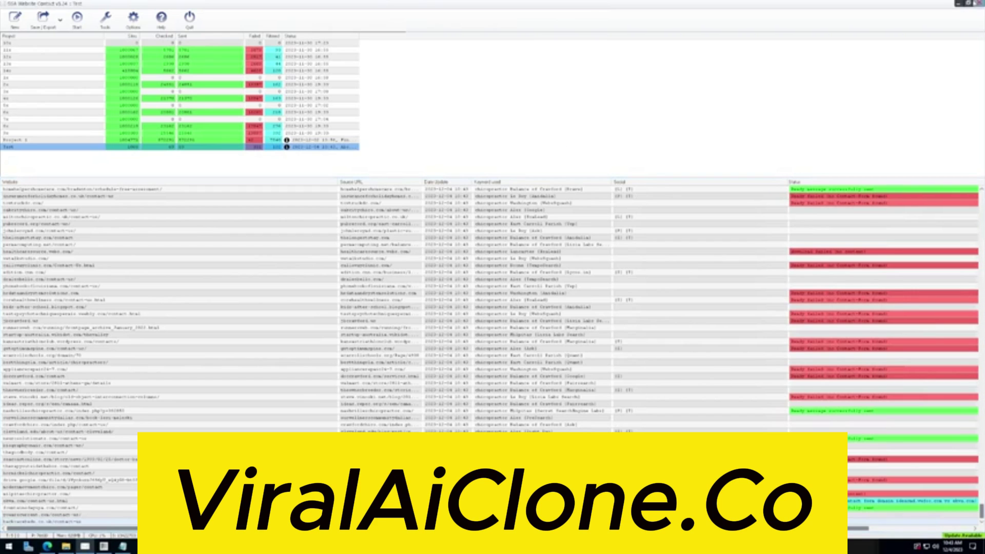
# Restore the main window to its smaller size, switch to Notepad, move its window higher on the desktop and select all its text
pyautogui.click(968, 3)
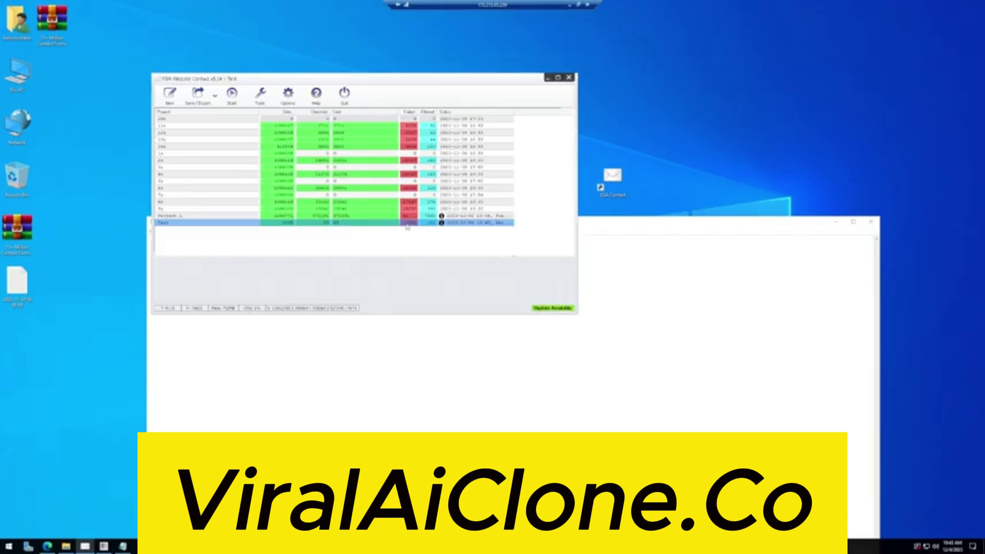
pyautogui.click(410, 355)
pyautogui.hotkey('ctrl', 'a')
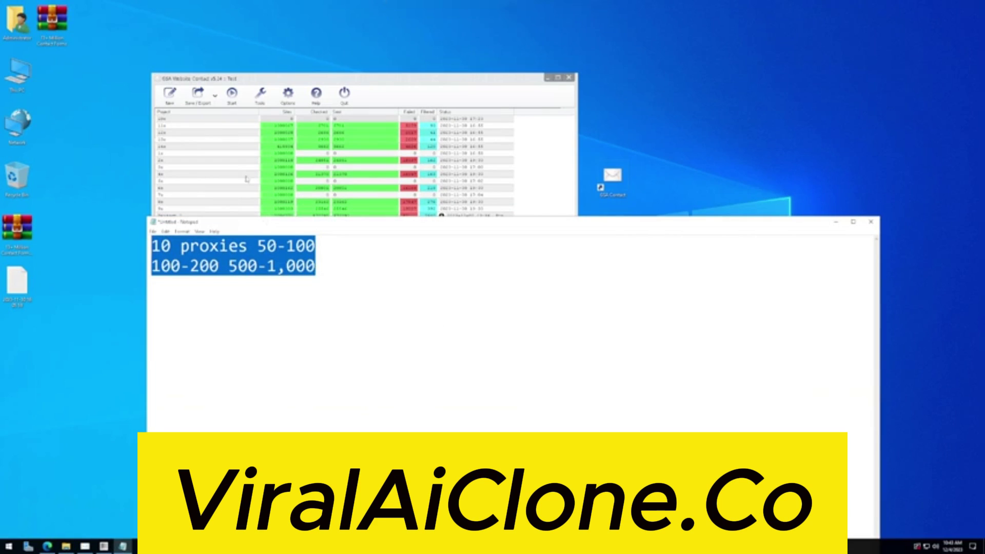
pyautogui.moveTo(269, 222); pyautogui.dragTo(225, 115)
pyautogui.press('Right')
pyautogui.hotkey('ctrl', 'a')
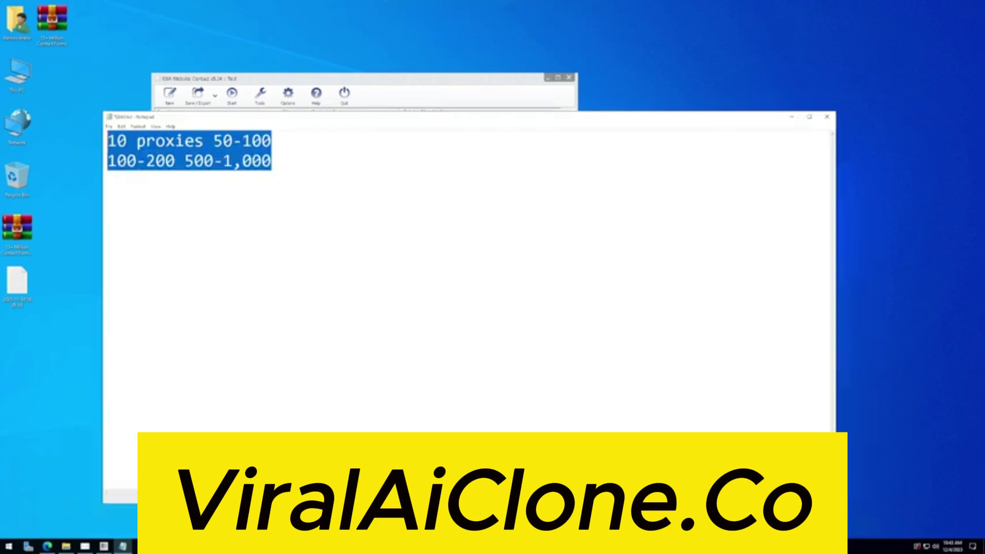